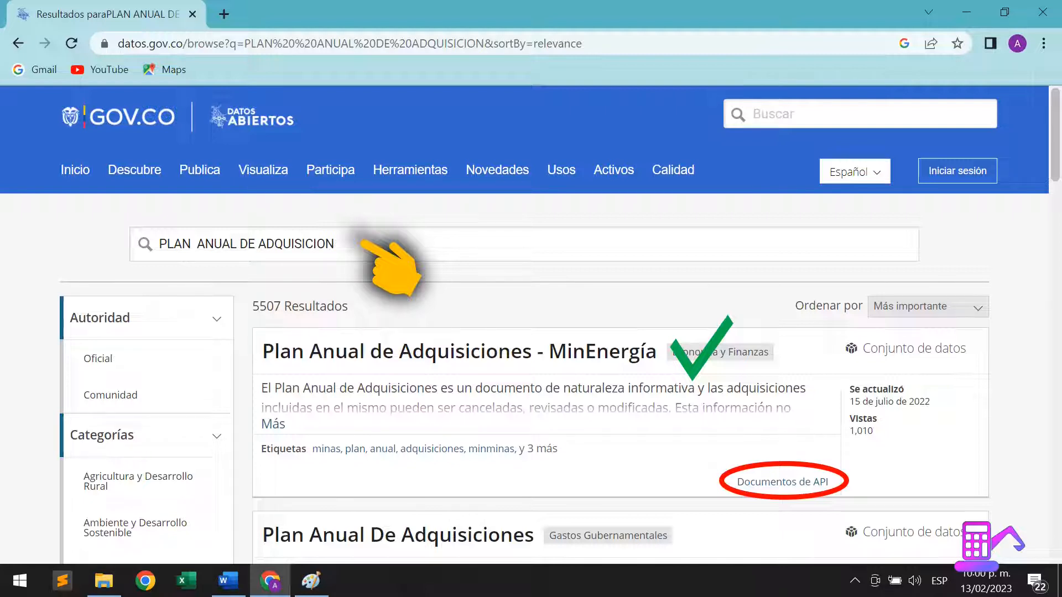
# Open the "Plan Anual de Adquisiciones - MinEnergía" dataset and review its update dates, entity information and data details
pyautogui.click(506, 354)
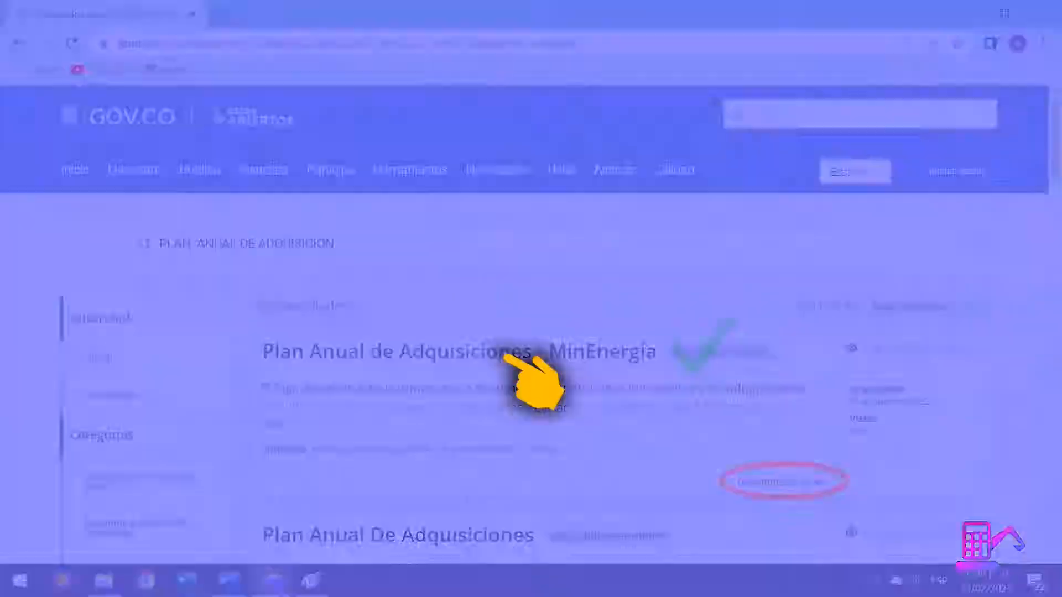
pyautogui.scroll(-6, 367, 498)
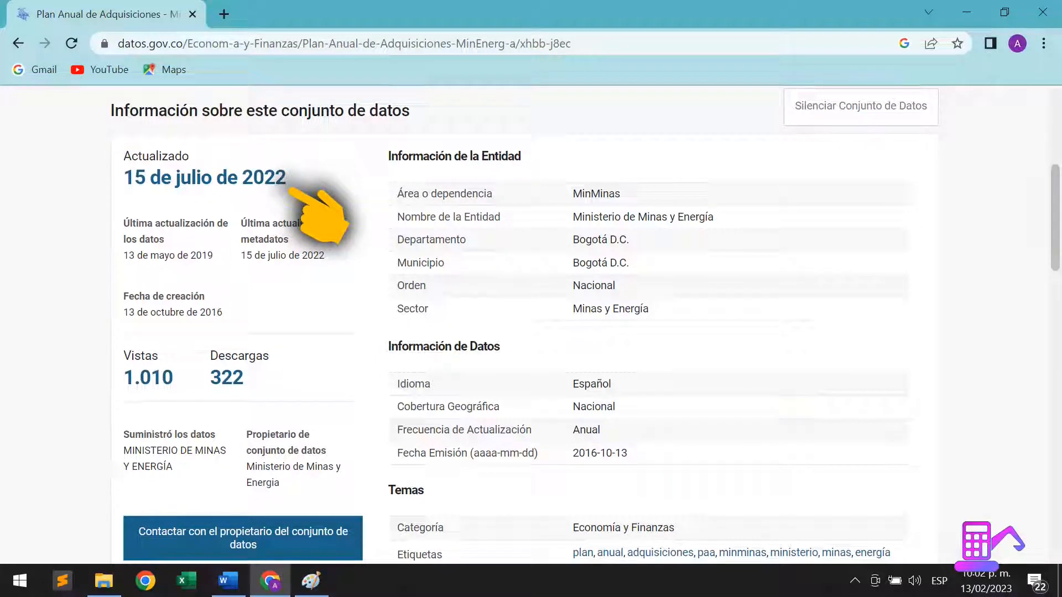
pyautogui.scroll(-3, 291, 191)
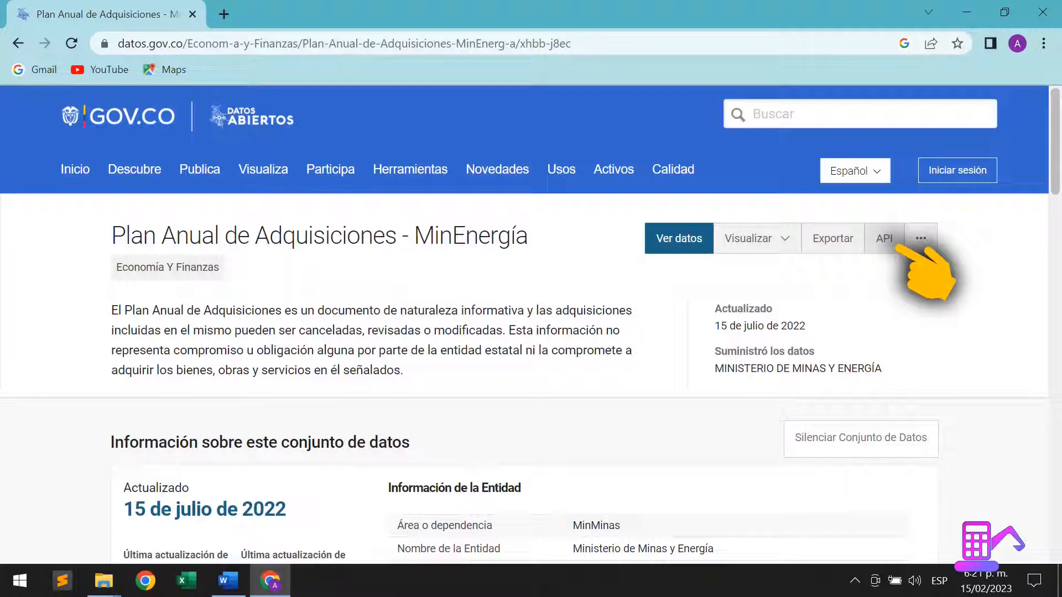
# Copy the dataset's API endpoint in CSV format and expand the details of its Año Publicación column
pyautogui.click(895, 246)
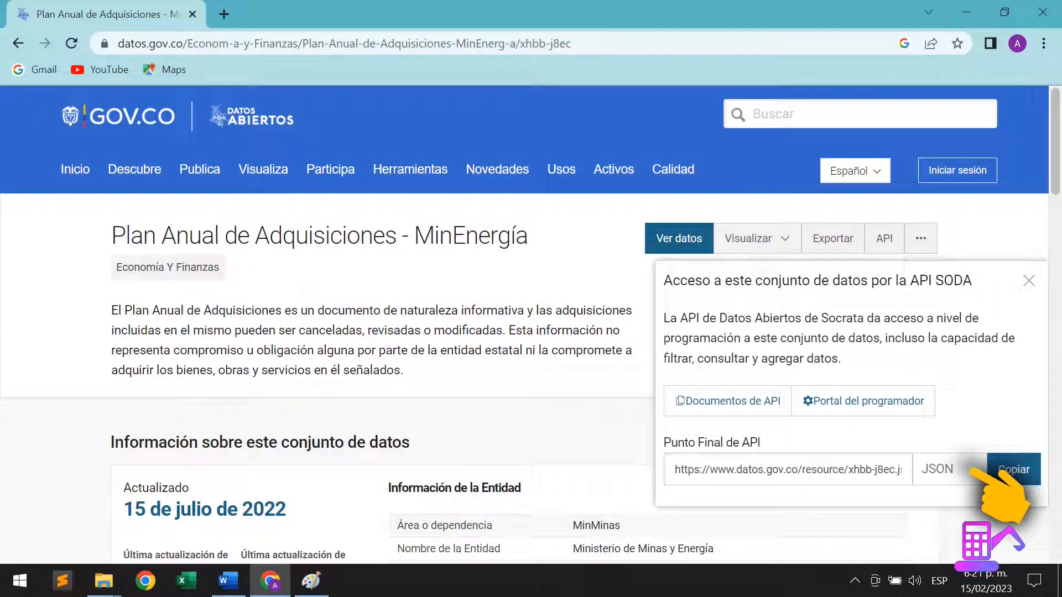
pyautogui.click(965, 471)
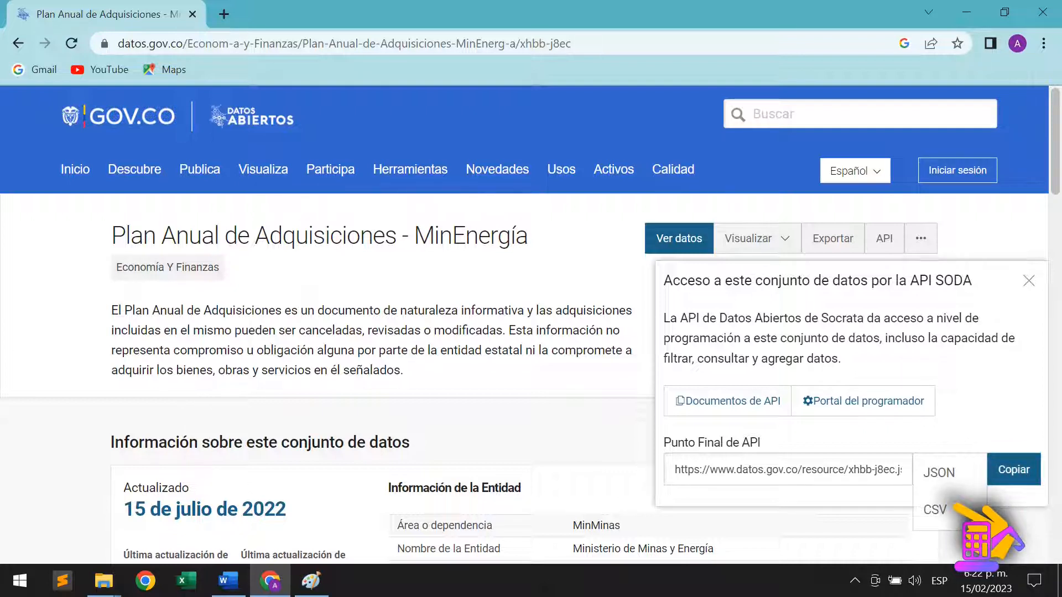
pyautogui.click(1017, 470)
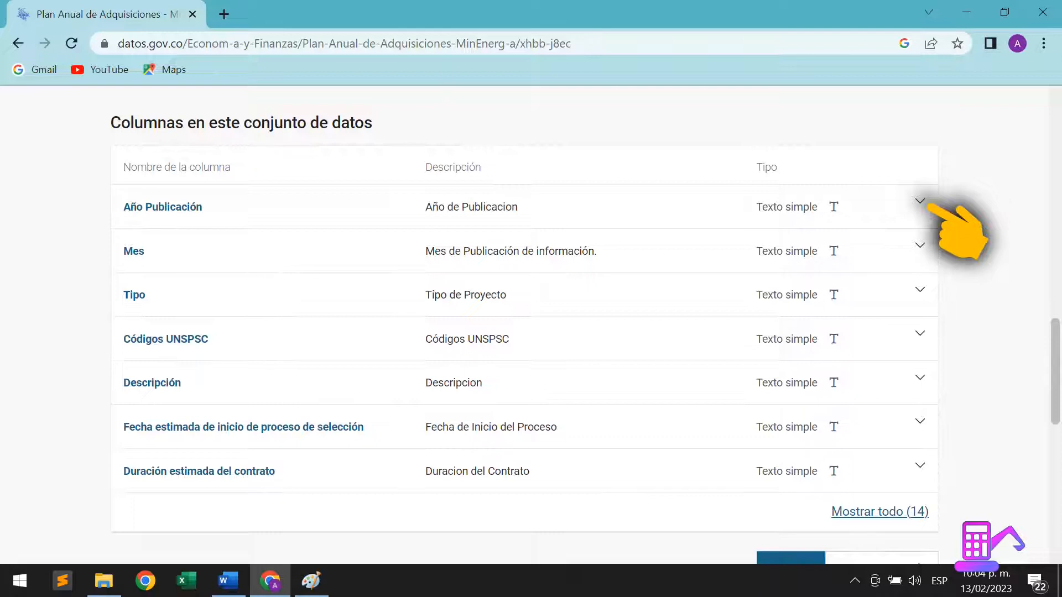
pyautogui.click(919, 202)
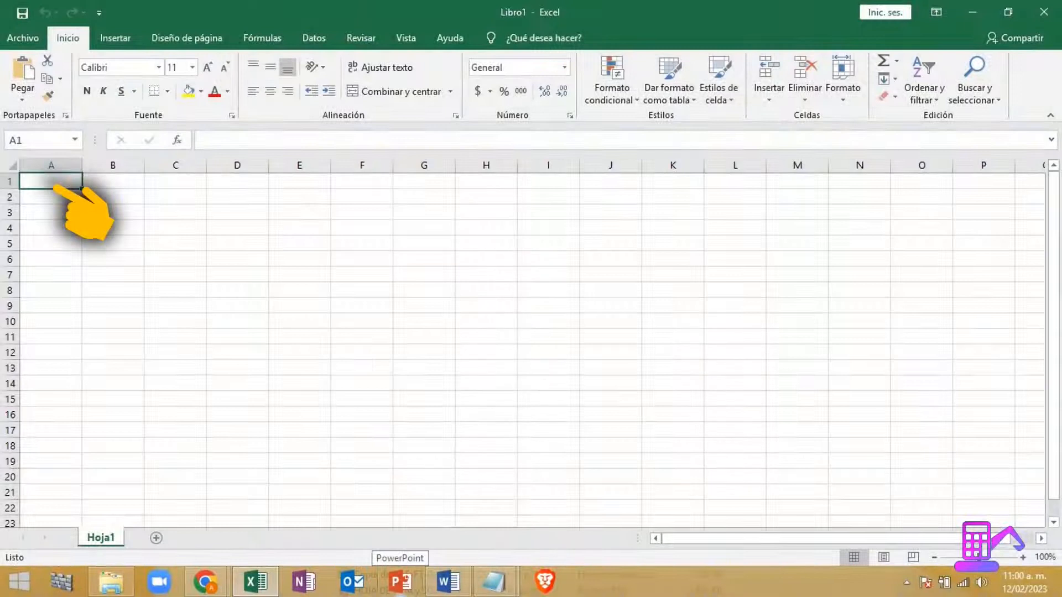
# In Excel, create a web query from datos.gov.co/resource/p6dx-8zbt.csv with $limit=50000 and fecha_de_recepcion_de>'2023-02-06T00:00:00.000', and open it for editing
pyautogui.click(114, 93)
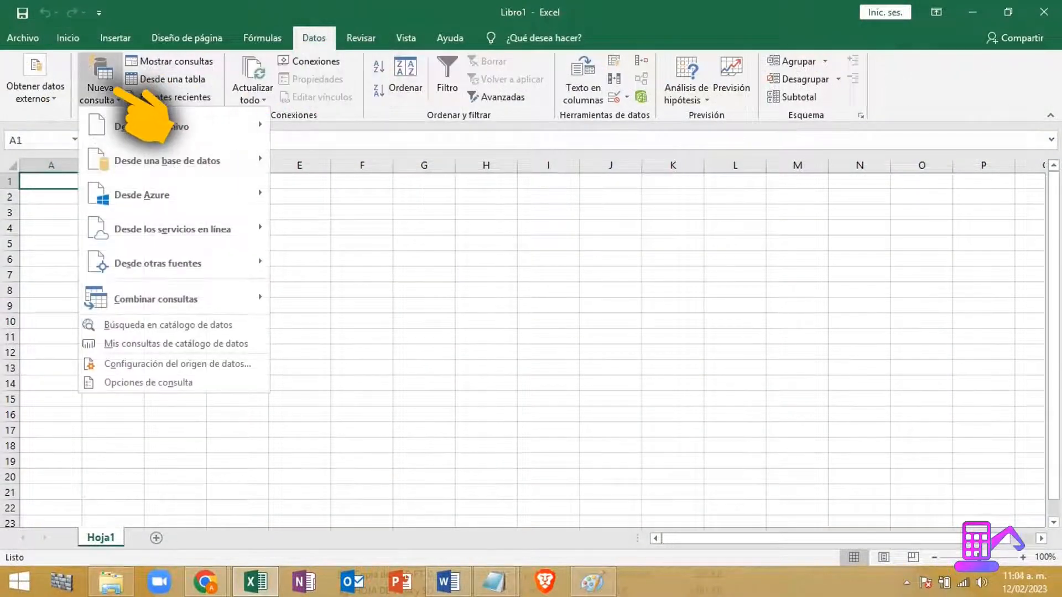
pyautogui.click(158, 264)
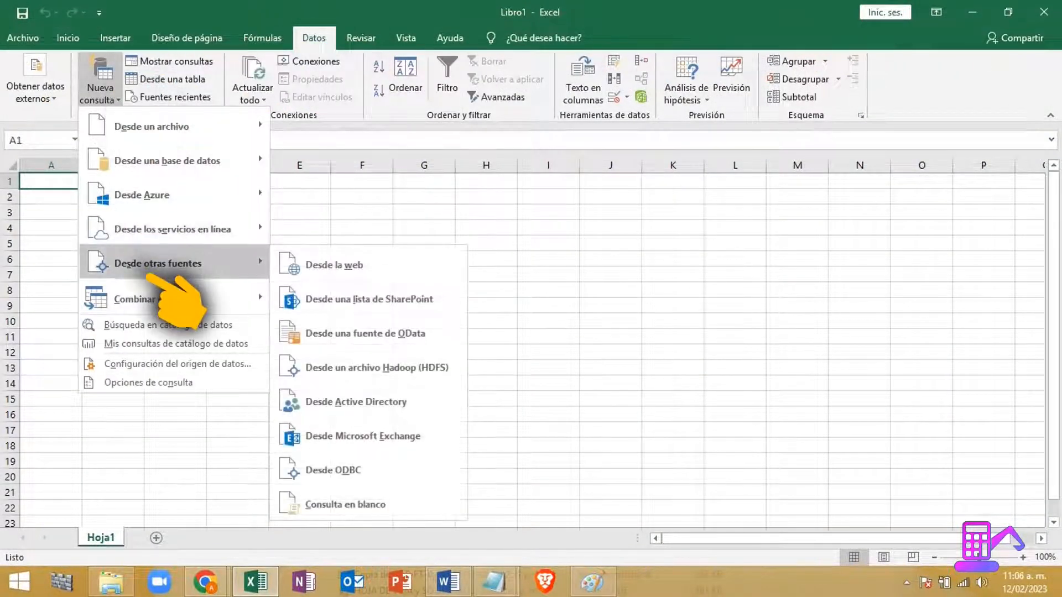
pyautogui.click(428, 271)
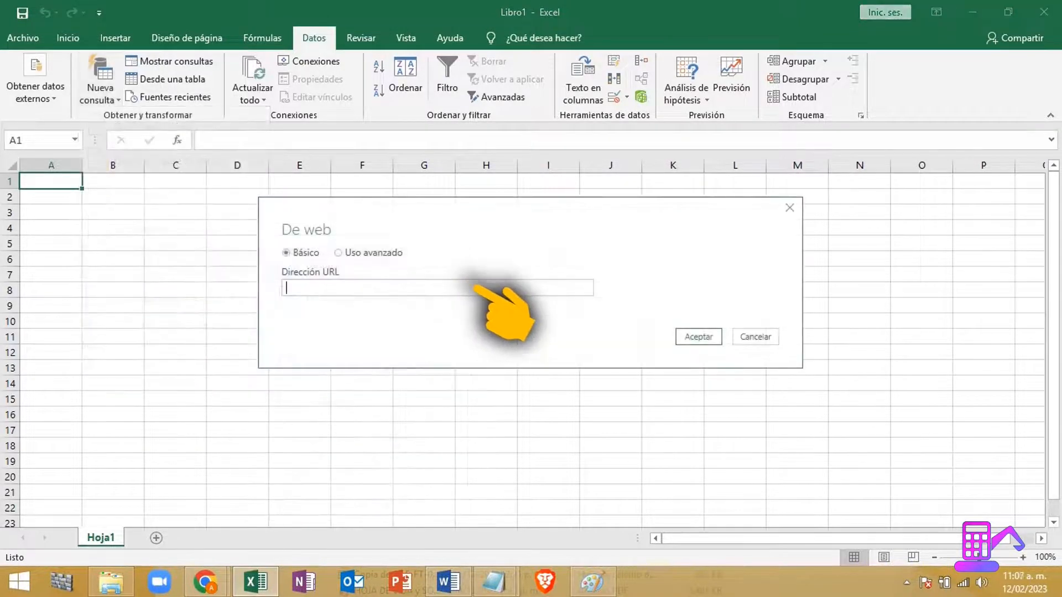
pyautogui.hotkey('ctrl', 'v')
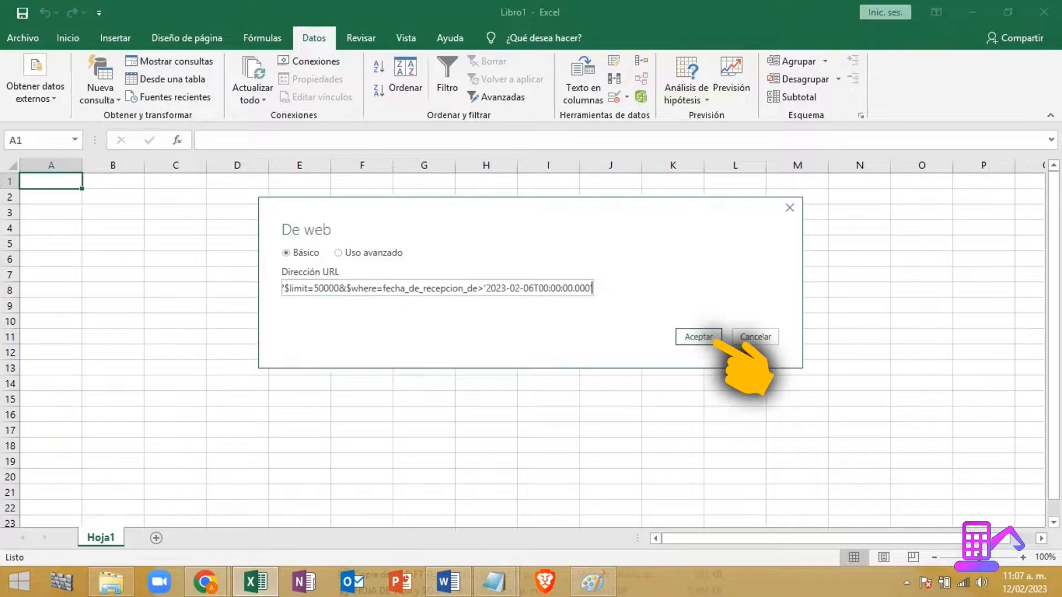
pyautogui.click(698, 336)
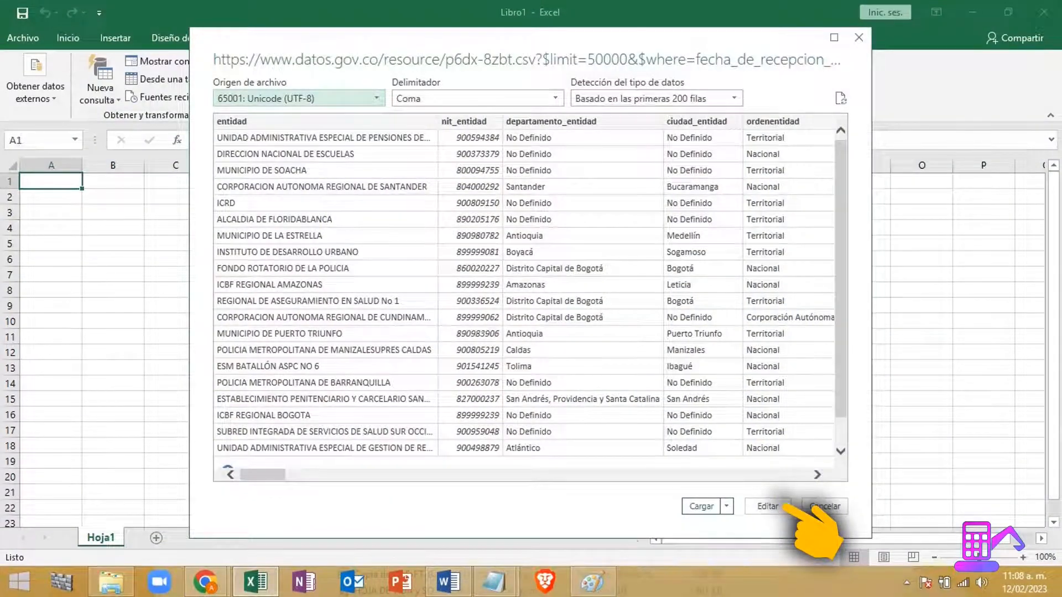
pyautogui.click(781, 505)
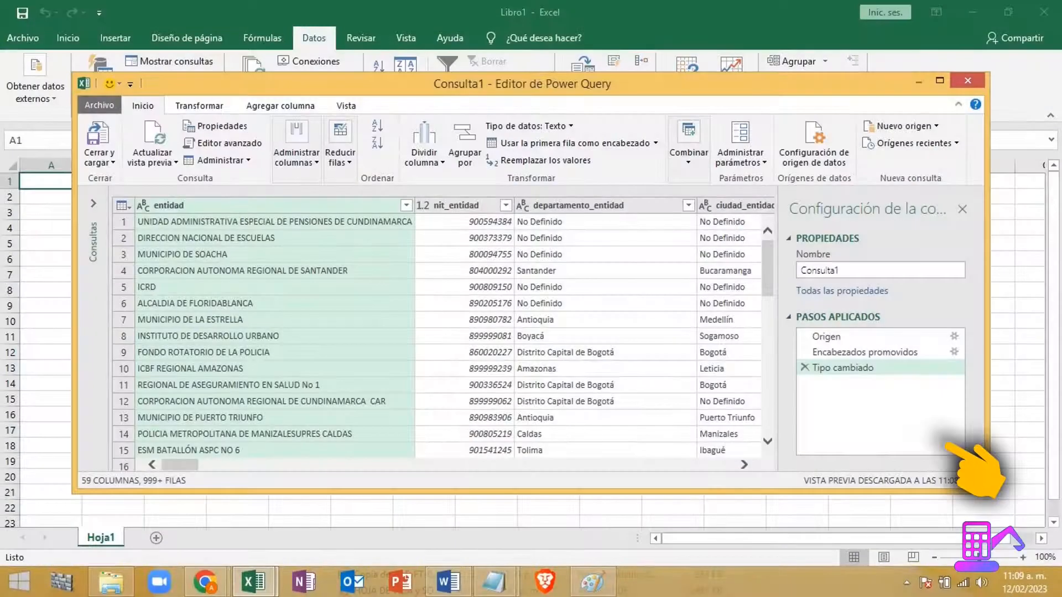
# Close the query editor and load the query as a table into a new worksheet
pyautogui.click(99, 160)
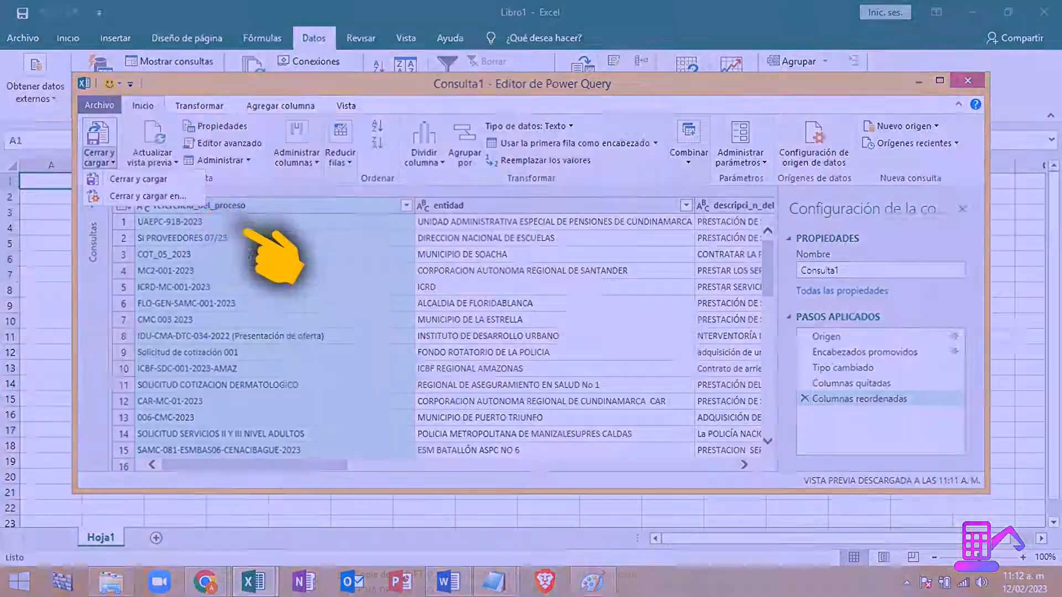
pyautogui.click(177, 197)
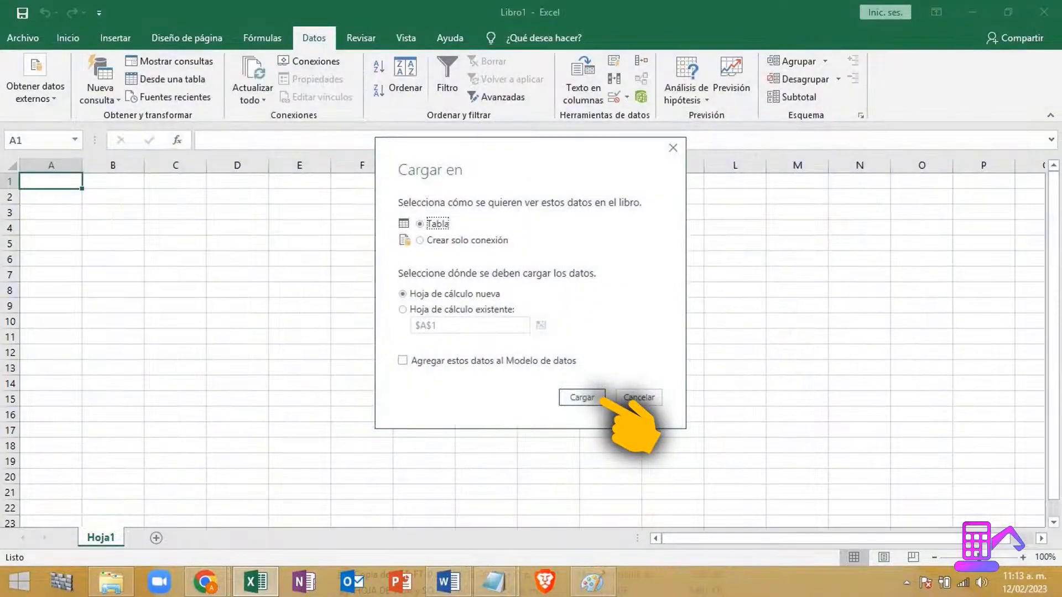
pyautogui.click(600, 398)
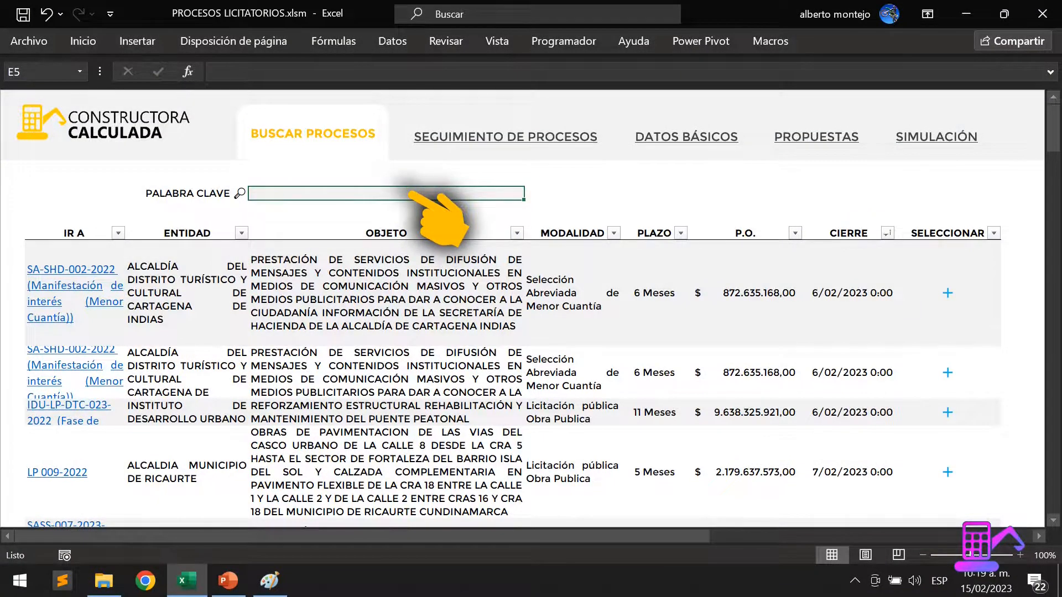
# Create a web query from datos.gov.co/resource/f789-7hwg.csv, filtered to 'Licitación obra pública' and anno_cargue_secop>'2022', and open it for transformation
pyautogui.click(392, 41)
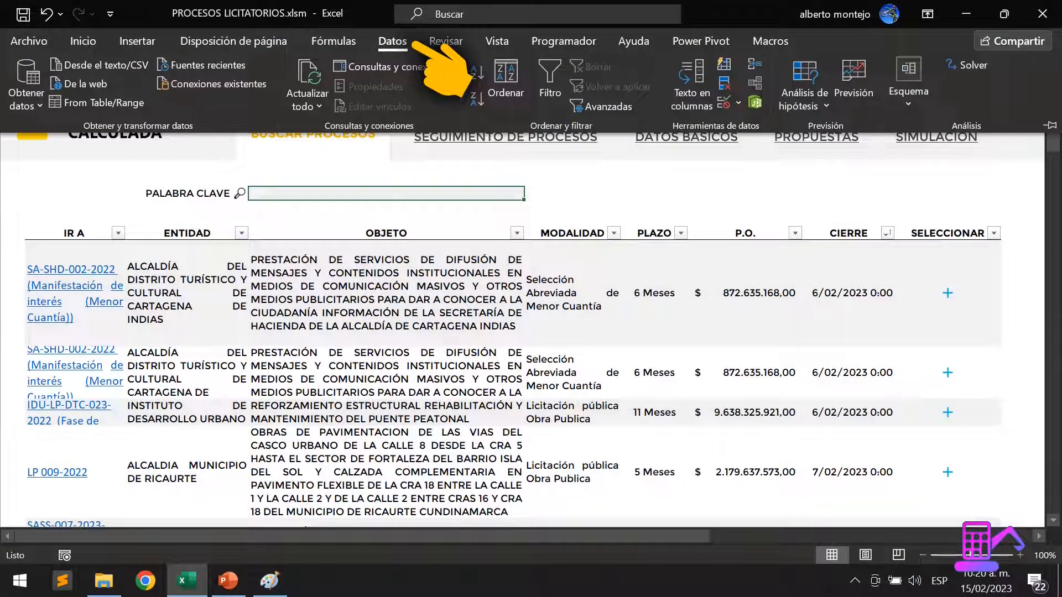
pyautogui.click(105, 84)
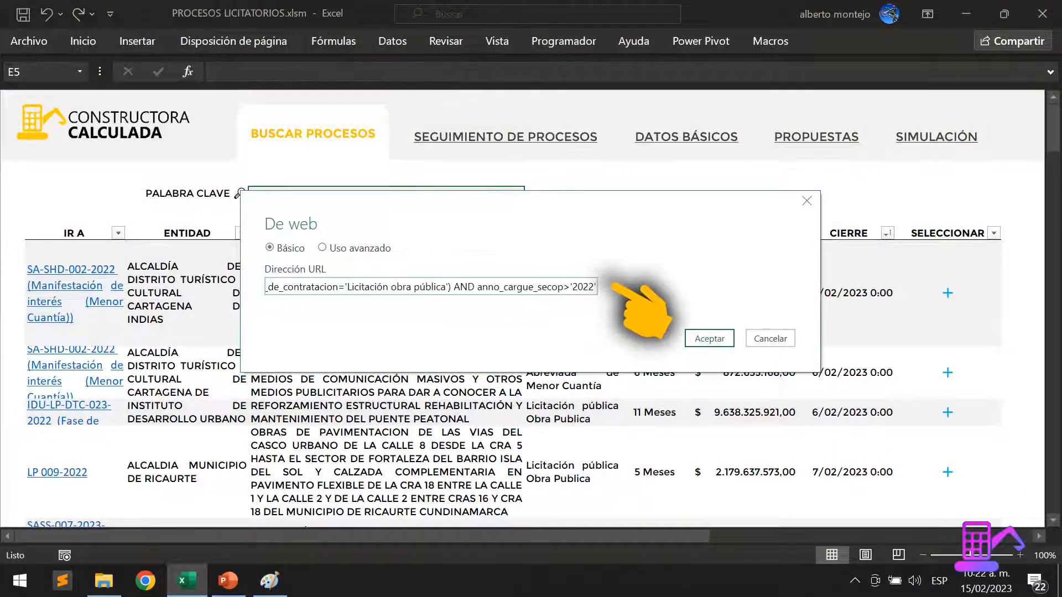
pyautogui.click(710, 338)
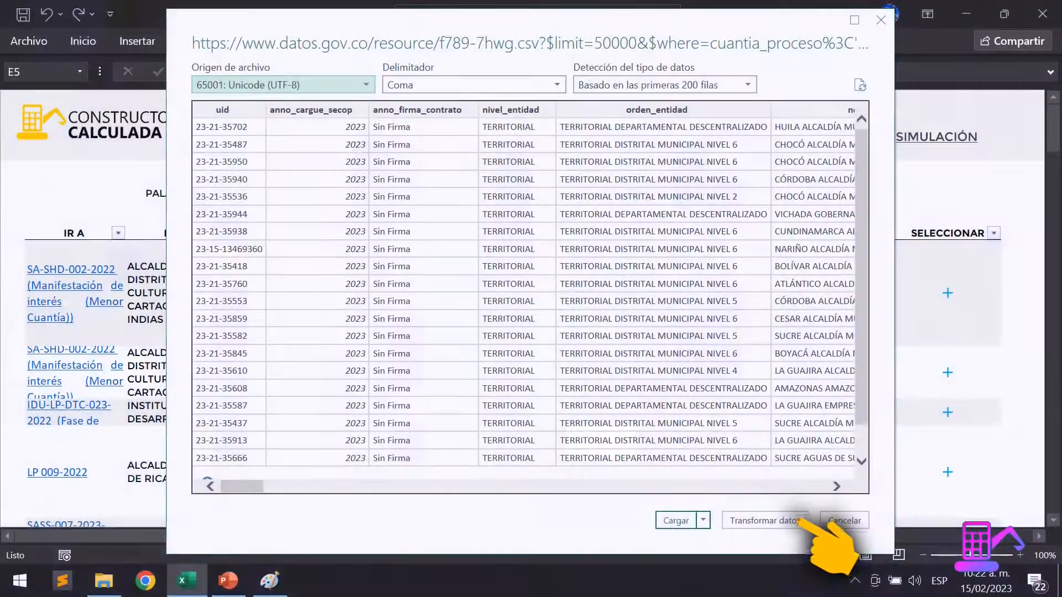
pyautogui.click(799, 521)
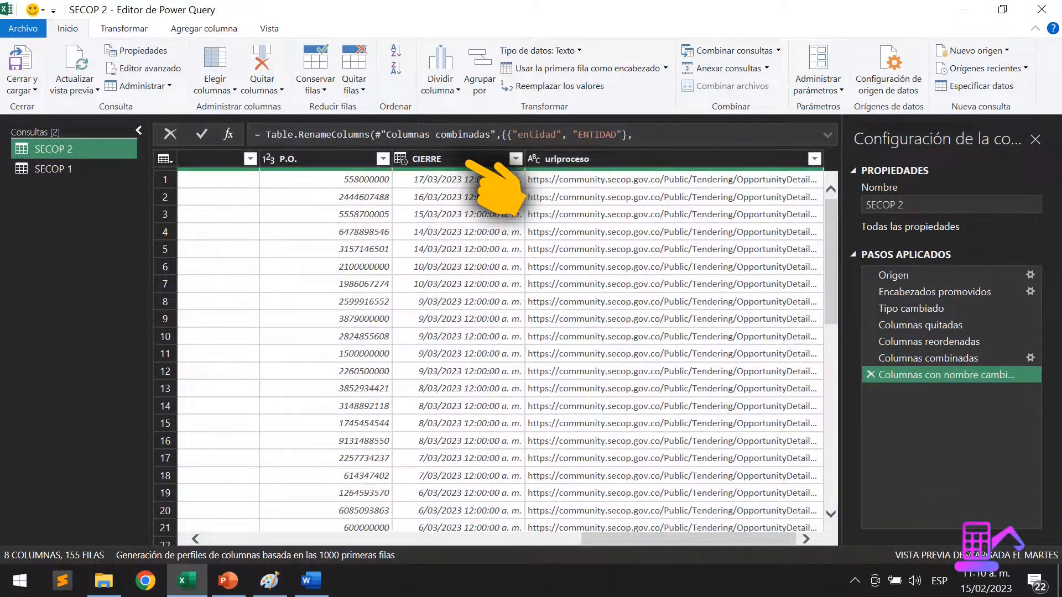
# Add a column from examples to the SECOP 1 query, filled with 01/01/1900 00:00:00
pyautogui.click(400, 159)
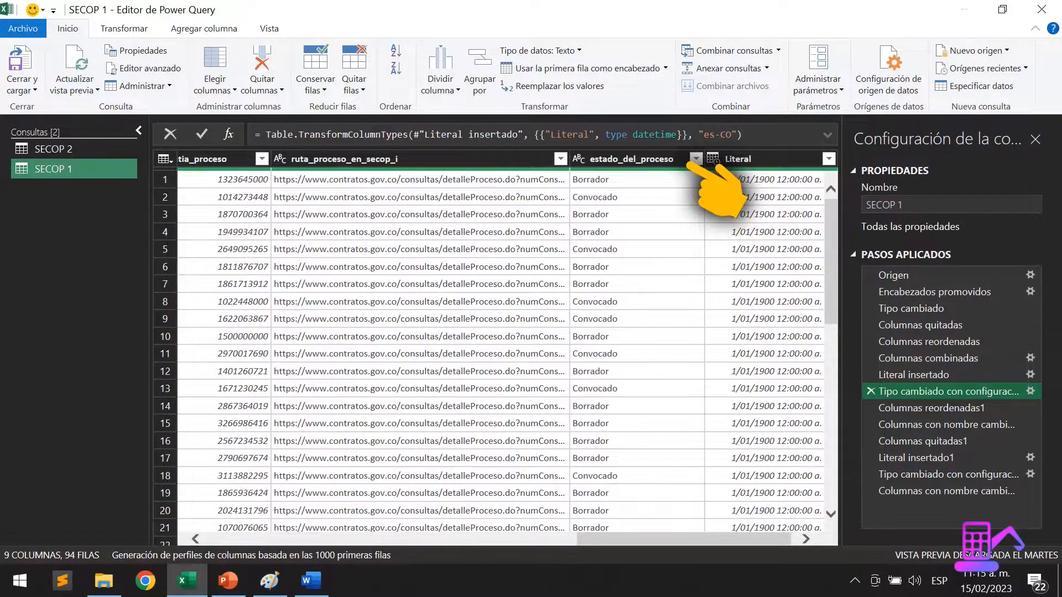
pyautogui.click(578, 158)
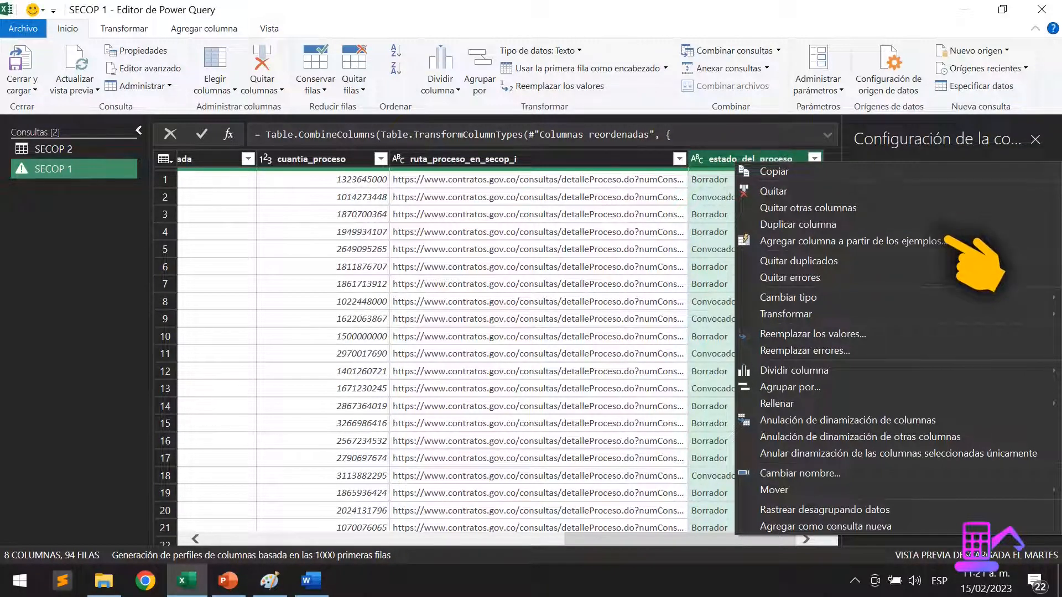
pyautogui.click(947, 241)
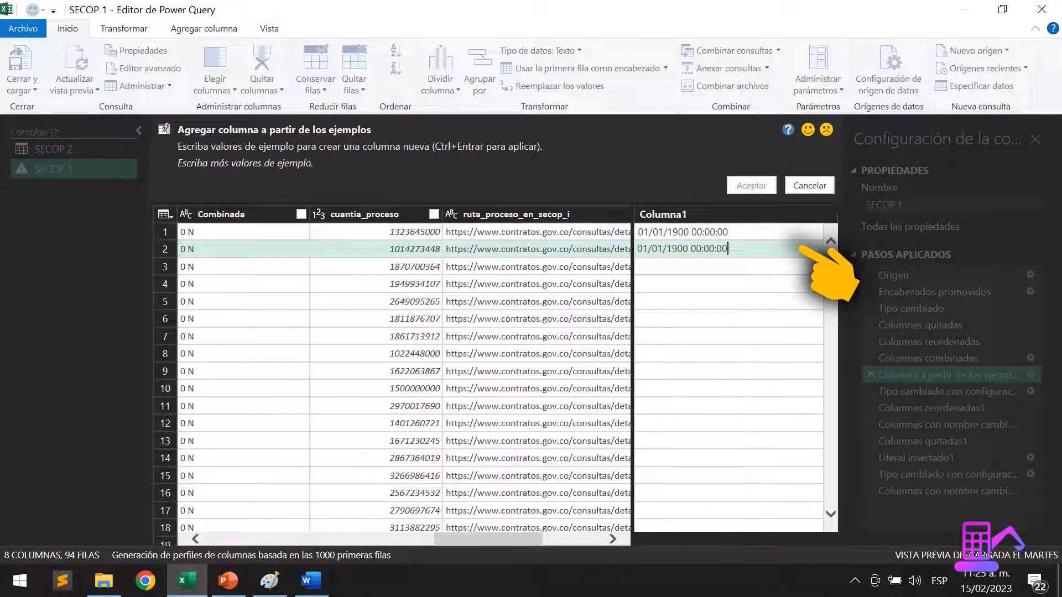
pyautogui.press('Return')
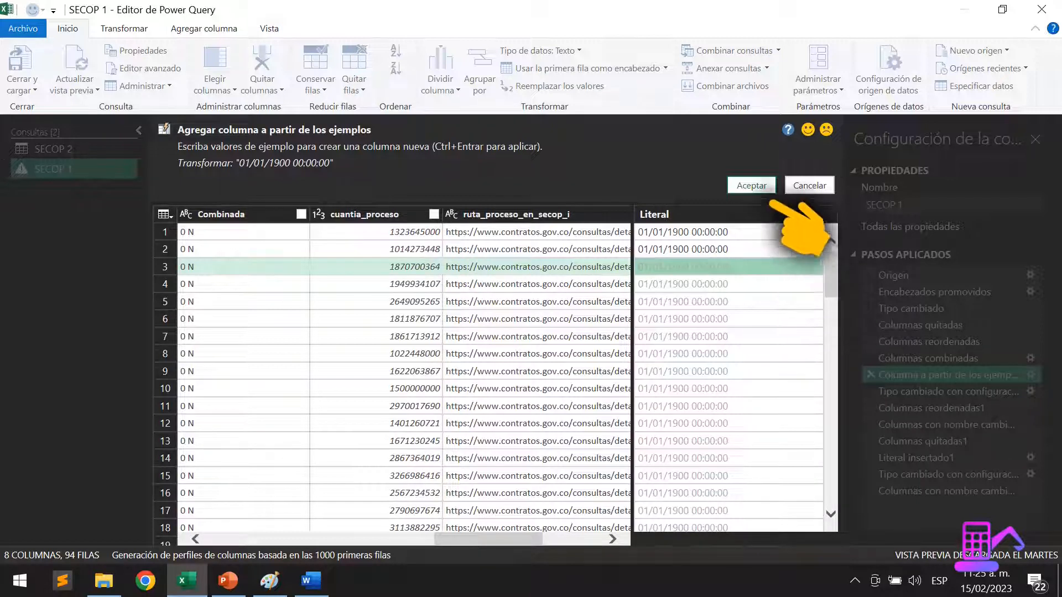
pyautogui.click(751, 185)
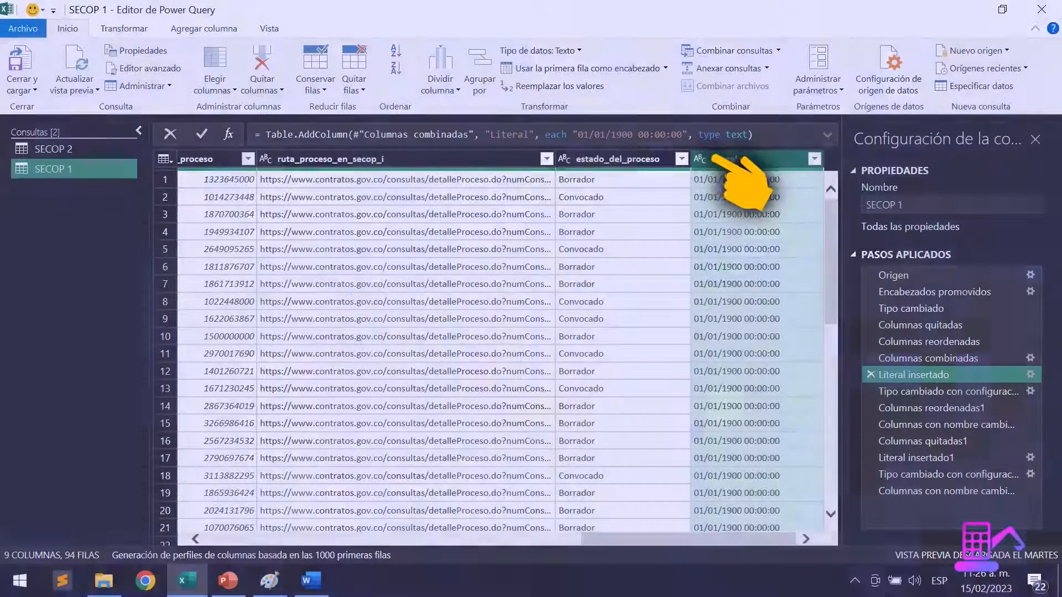
# Change the Literal column's data type to Fecha/Hora using the Español (Colombia) locale
pyautogui.click(700, 159)
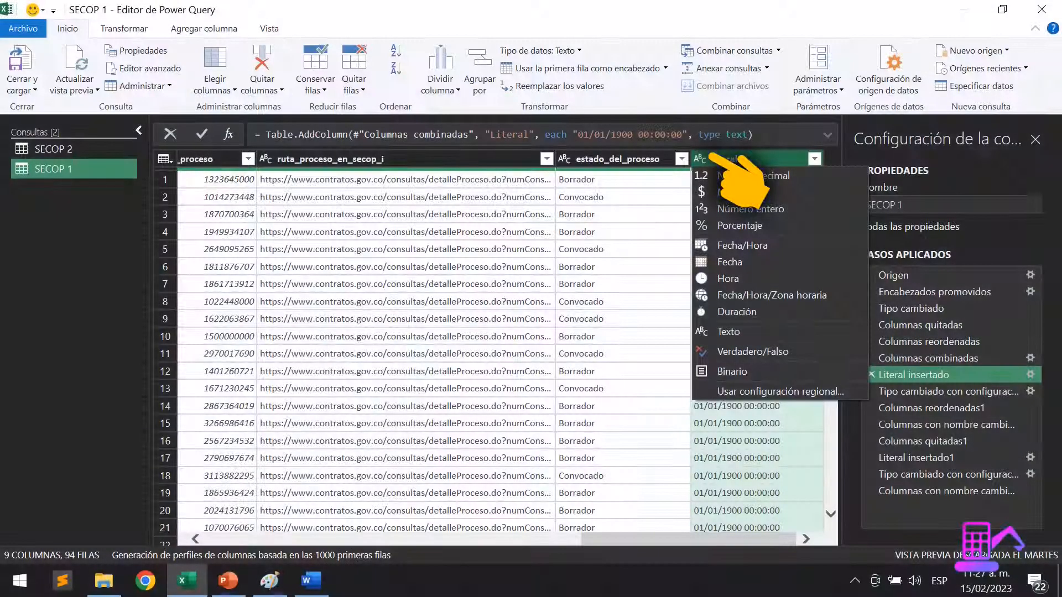
pyautogui.click(846, 391)
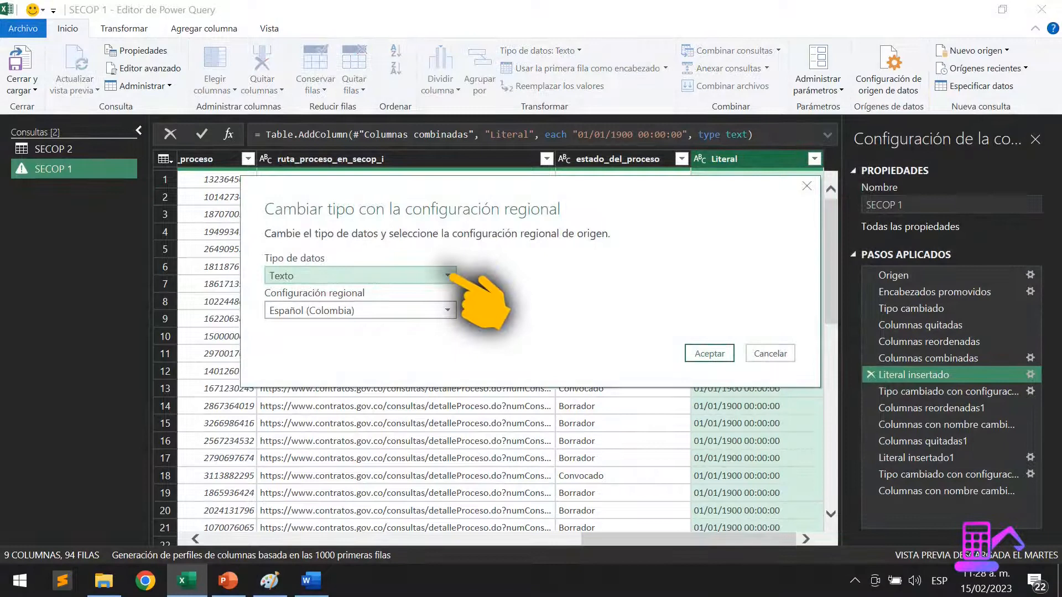
pyautogui.click(449, 277)
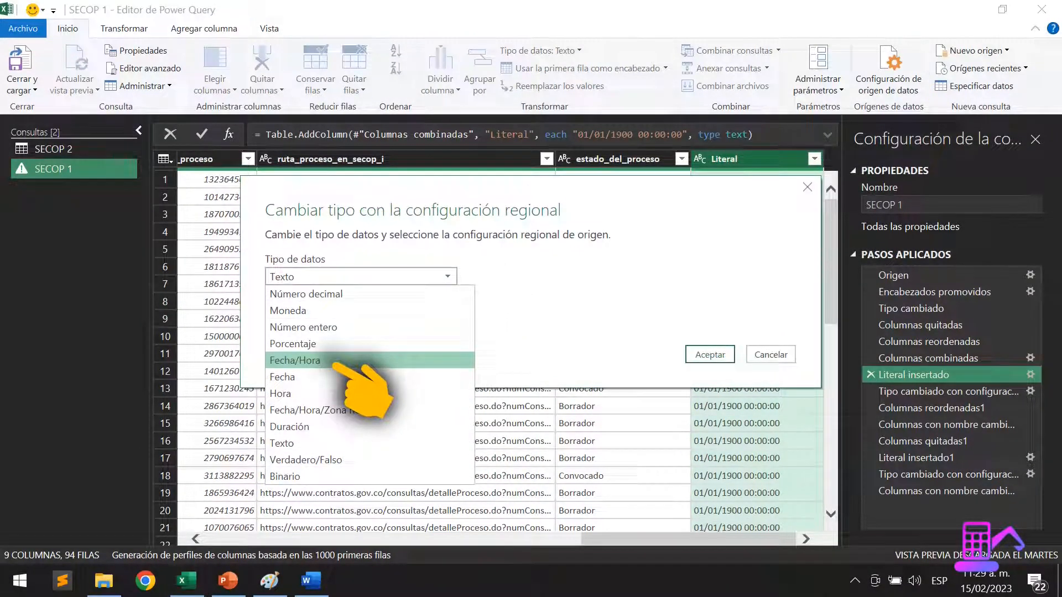
pyautogui.click(354, 358)
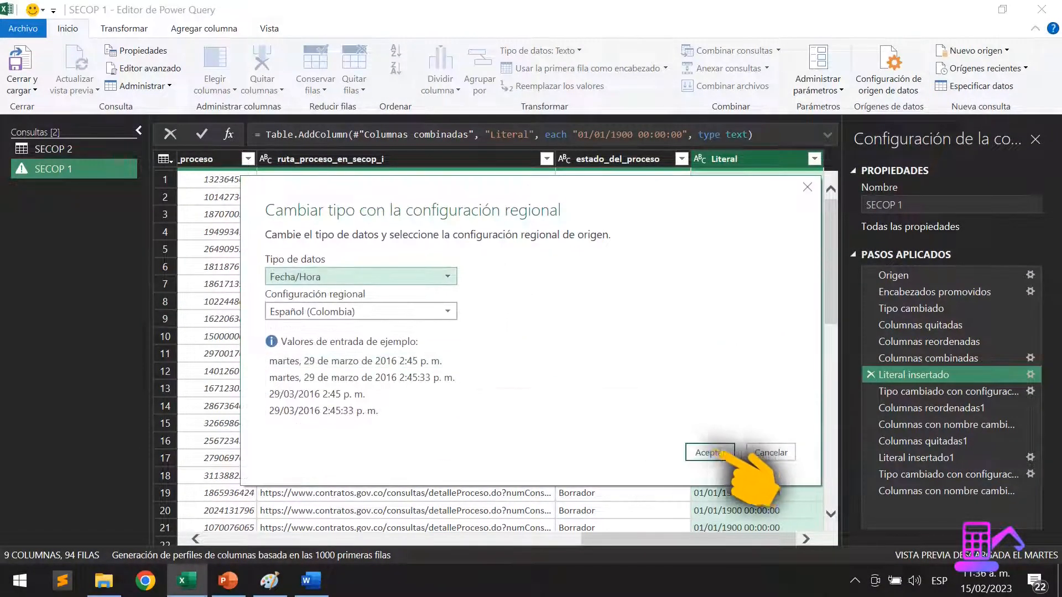
pyautogui.click(713, 452)
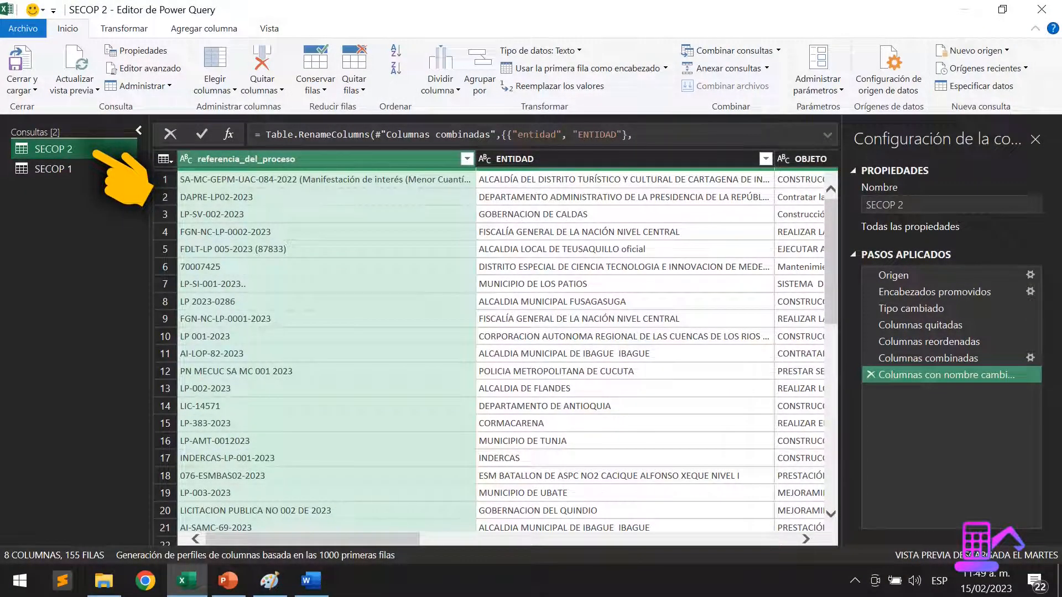
# Append the SECOP 1 table to the SECOP 2 query
pyautogui.click(749, 75)
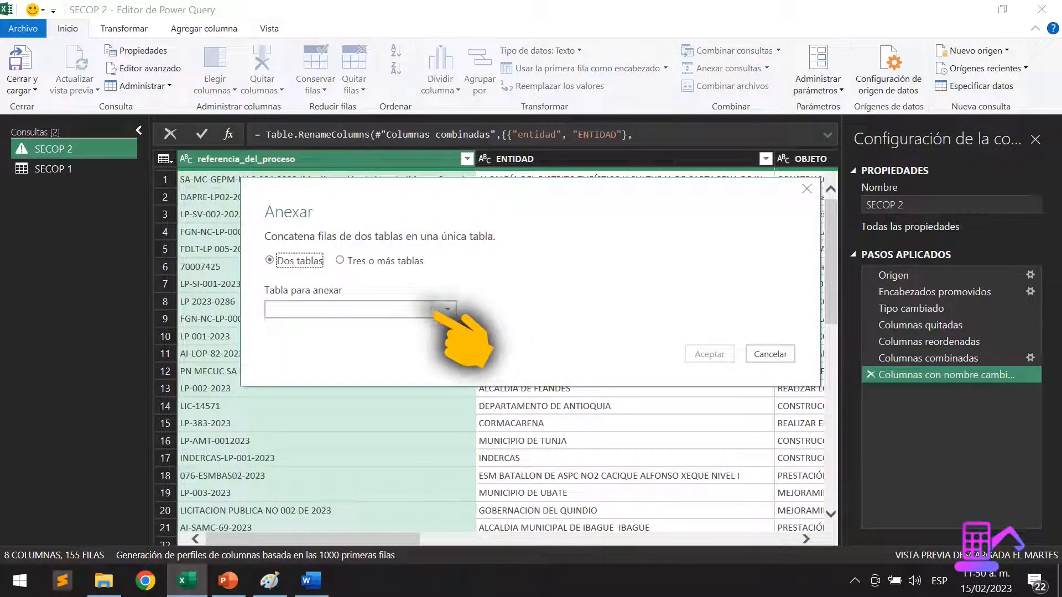
pyautogui.click(439, 310)
pyautogui.click(321, 343)
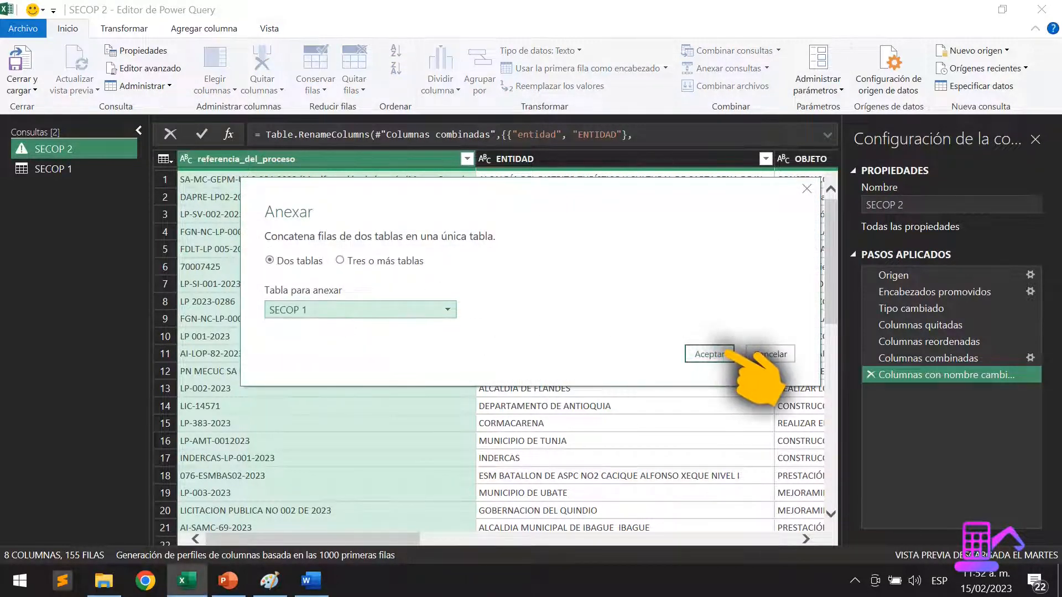
pyautogui.click(710, 354)
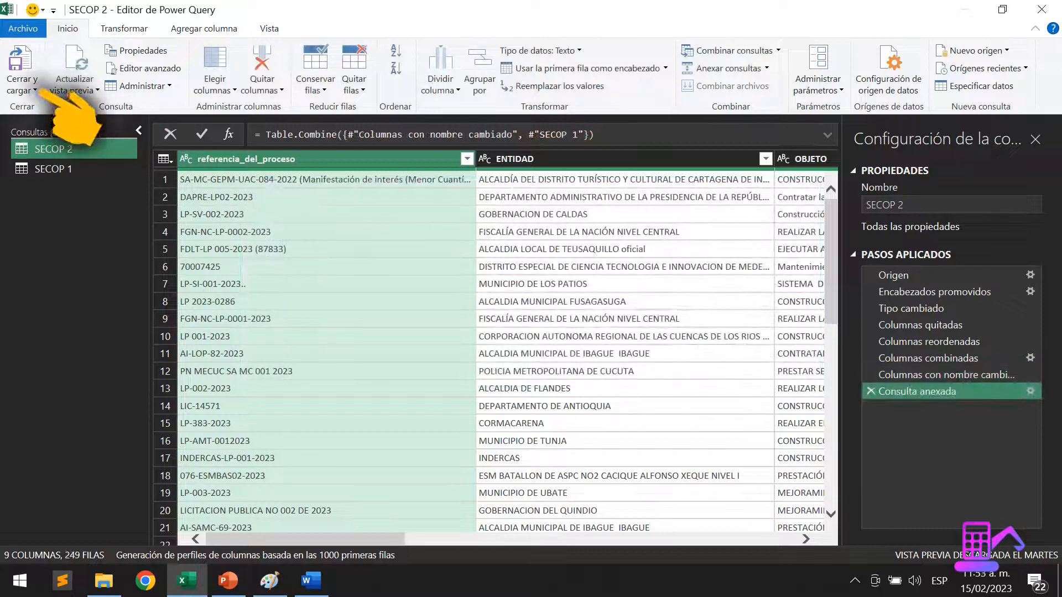
# Close the query editor and load the data as a connection only
pyautogui.click(21, 90)
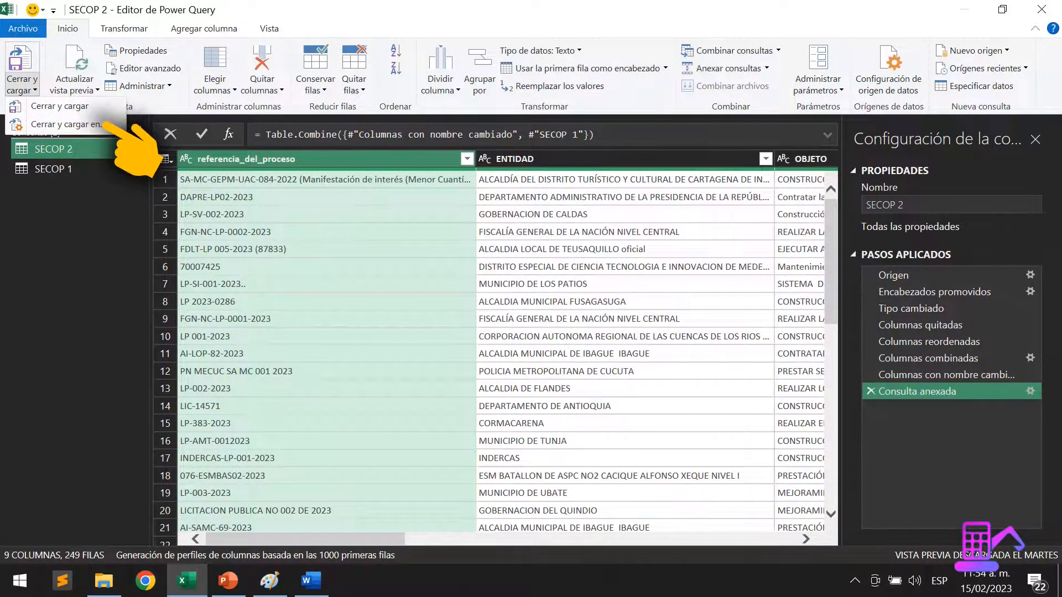
pyautogui.click(107, 125)
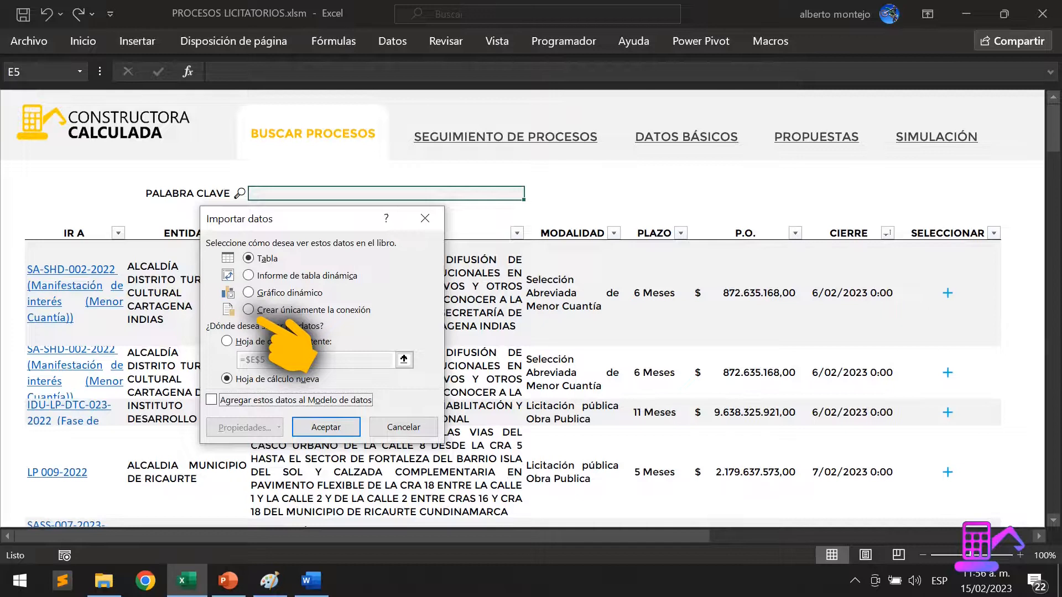
pyautogui.click(249, 309)
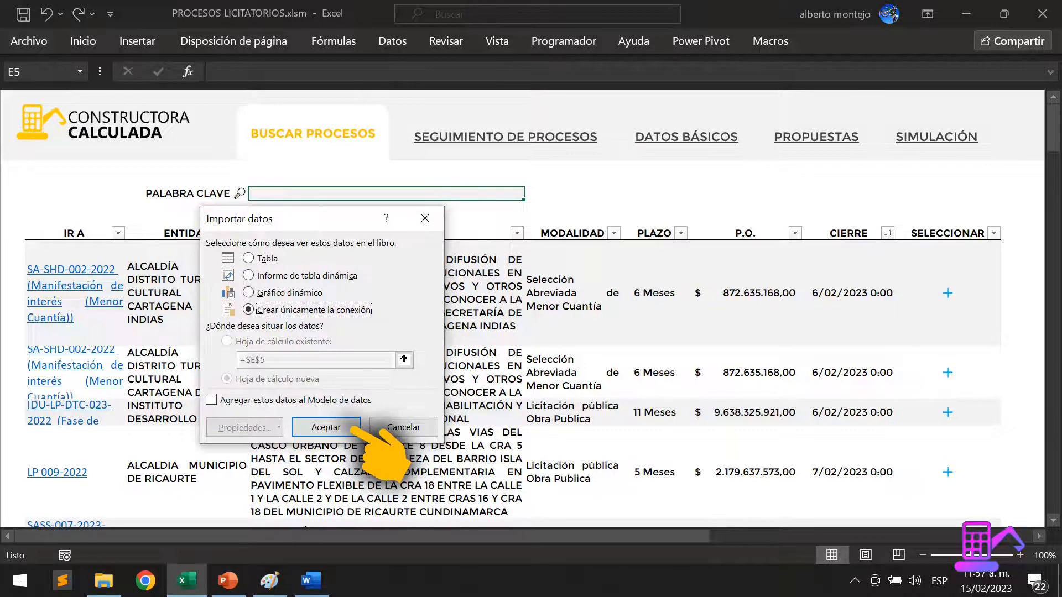
pyautogui.click(357, 429)
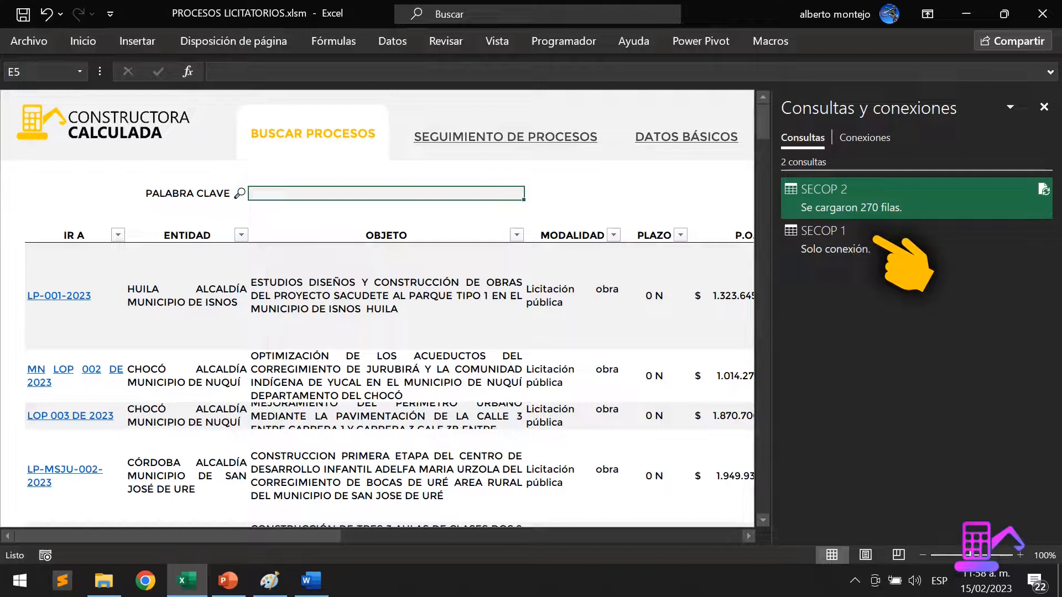
# Open the properties of the SECOP 1 query
pyautogui.rightClick(846, 250)
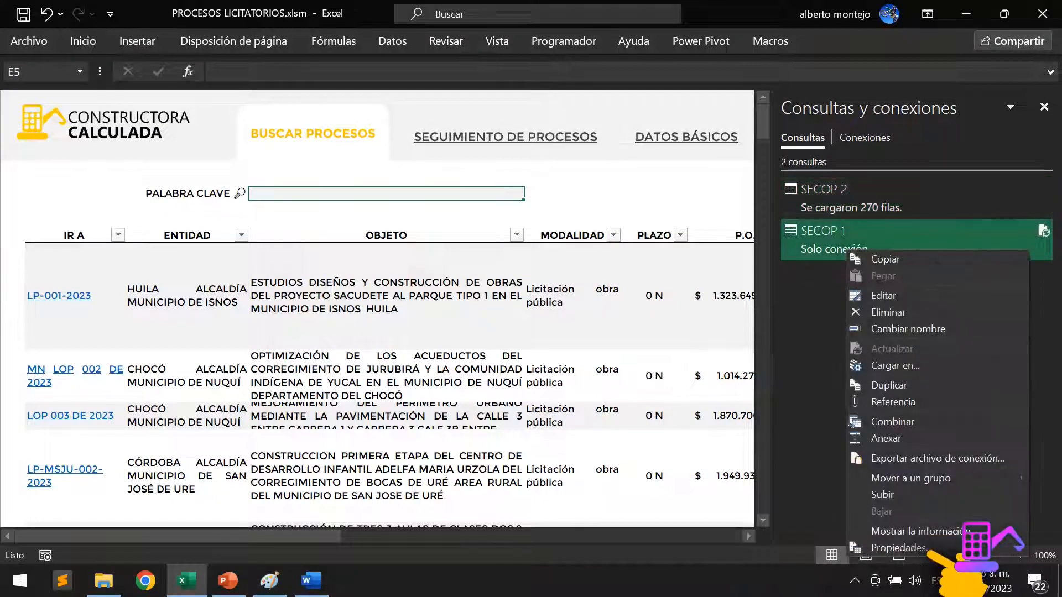
pyautogui.click(929, 551)
pyautogui.click(165, 288)
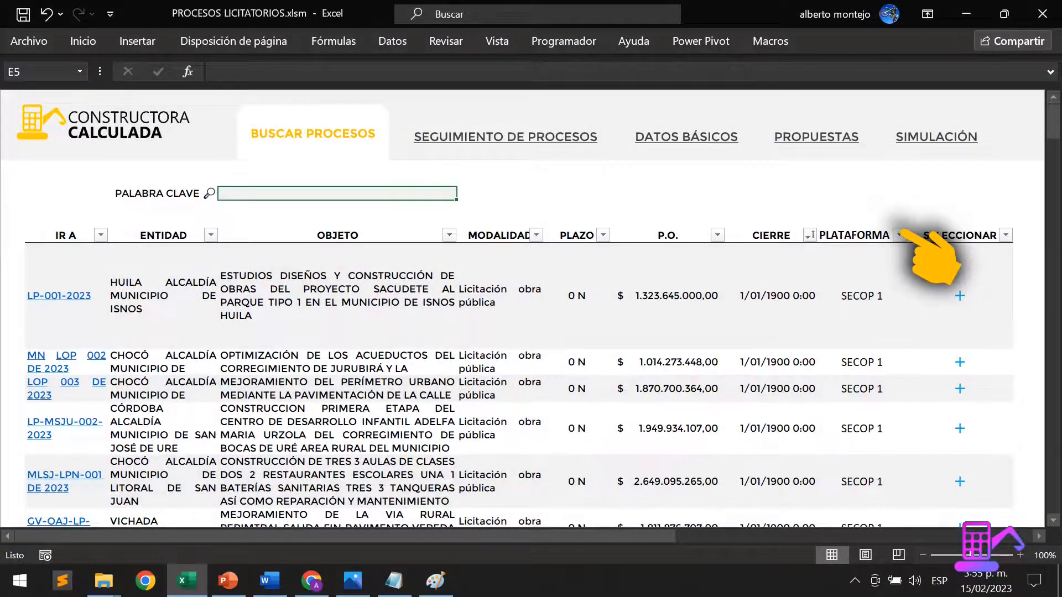
# Open the filter options of the PLATAFORMA column in the process table
pyautogui.click(899, 235)
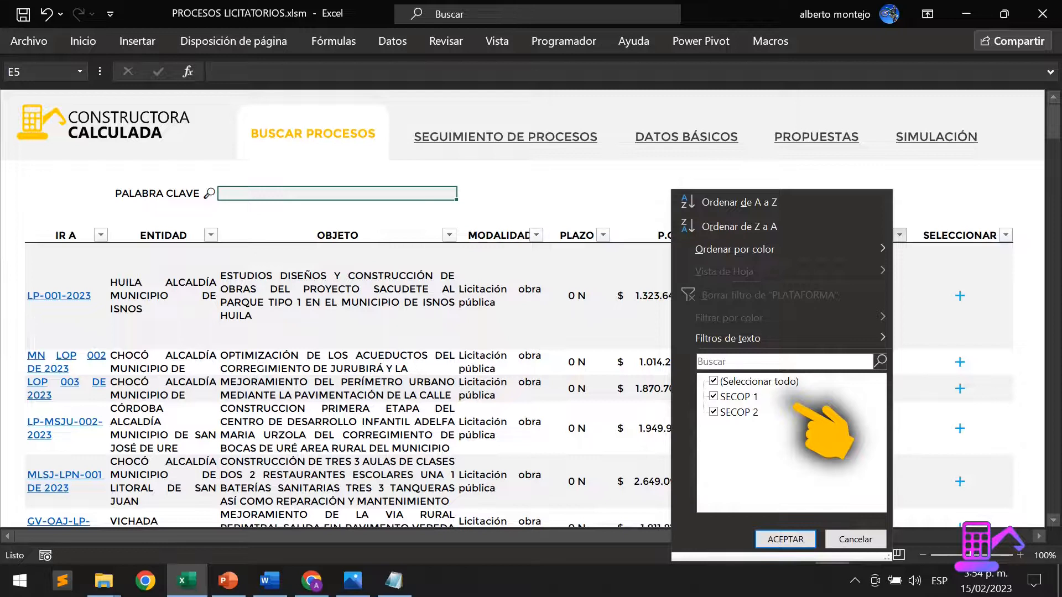